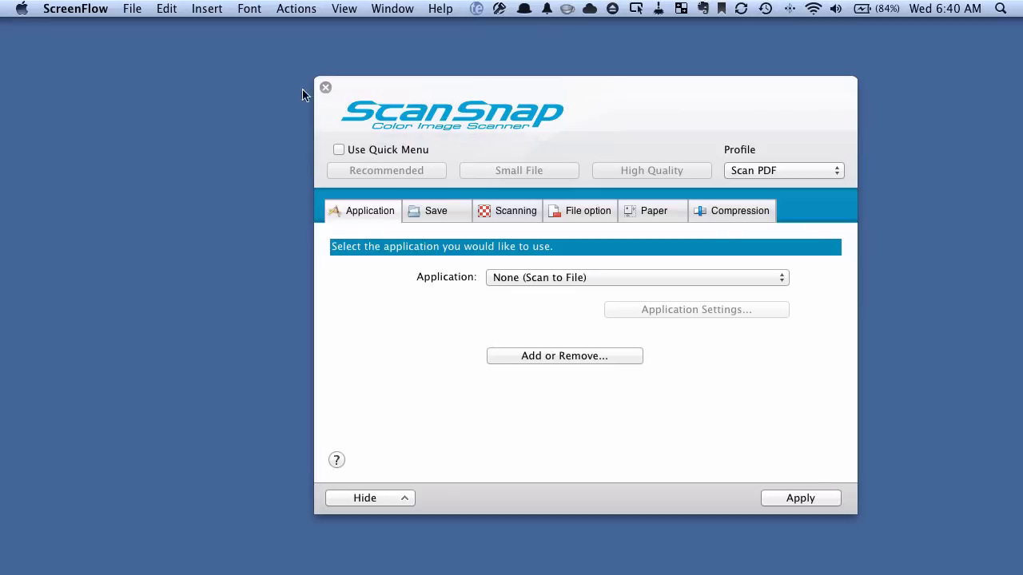
Step: Close the settings without applying the profile changes, then reopen Settings from the ScanSnap Dock icon
{"action": "left_click", "coordinate": [324, 87]}
{"action": "left_click", "coordinate": [480, 221]}
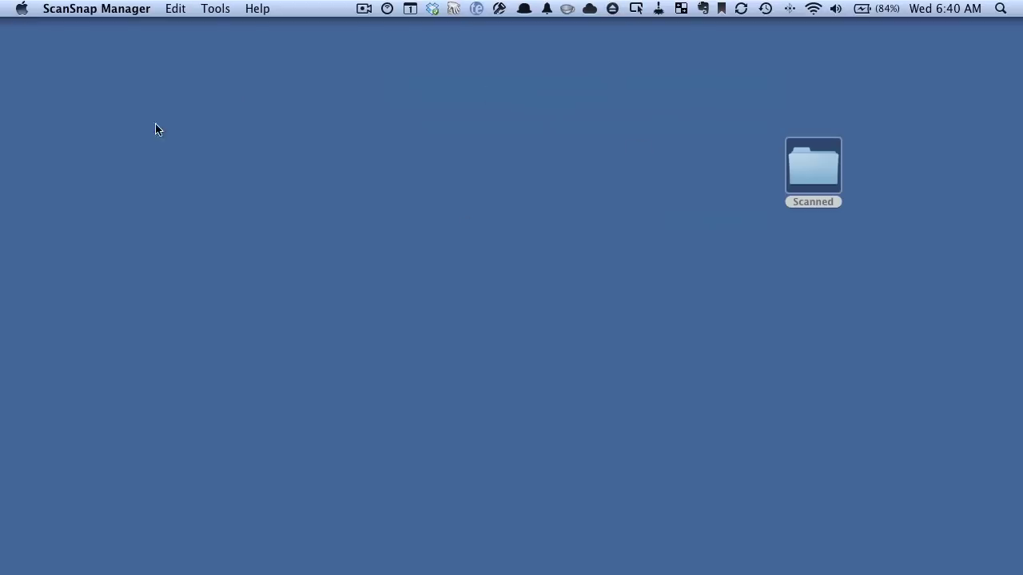
{"action": "mouse_move", "coordinate": [3, 267]}
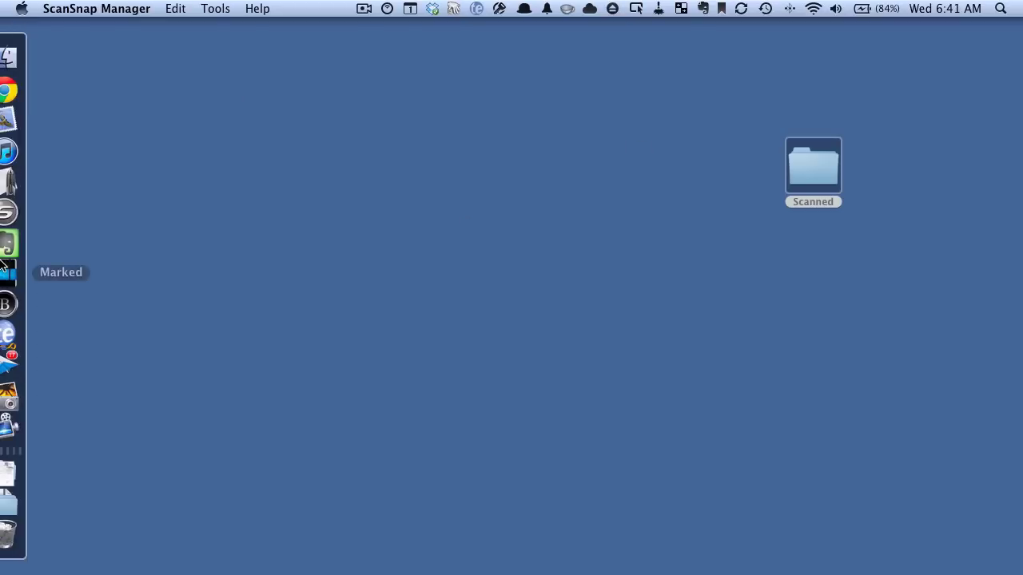
{"action": "right_click", "coordinate": [12, 209]}
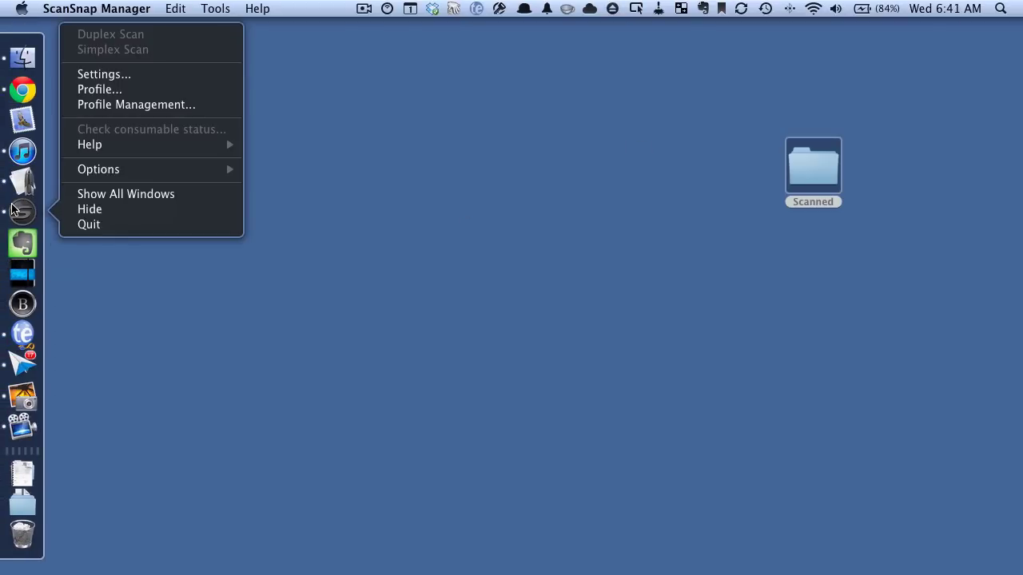
{"action": "left_click", "coordinate": [146, 74]}
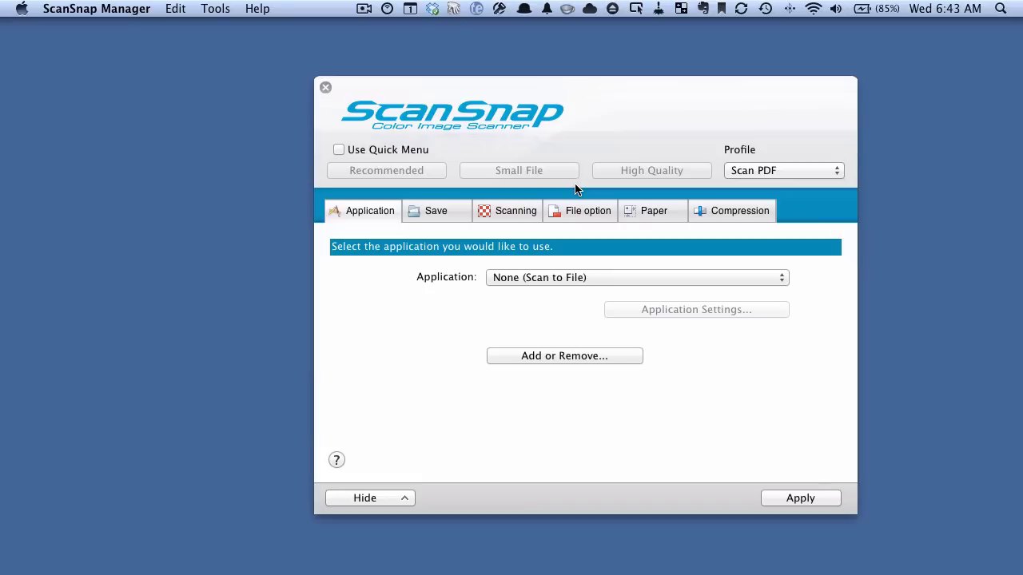
Step: Enable 'Set the marked text as a keyword for the PDF file' on the File option tab and apply it
{"action": "left_click", "coordinate": [583, 213]}
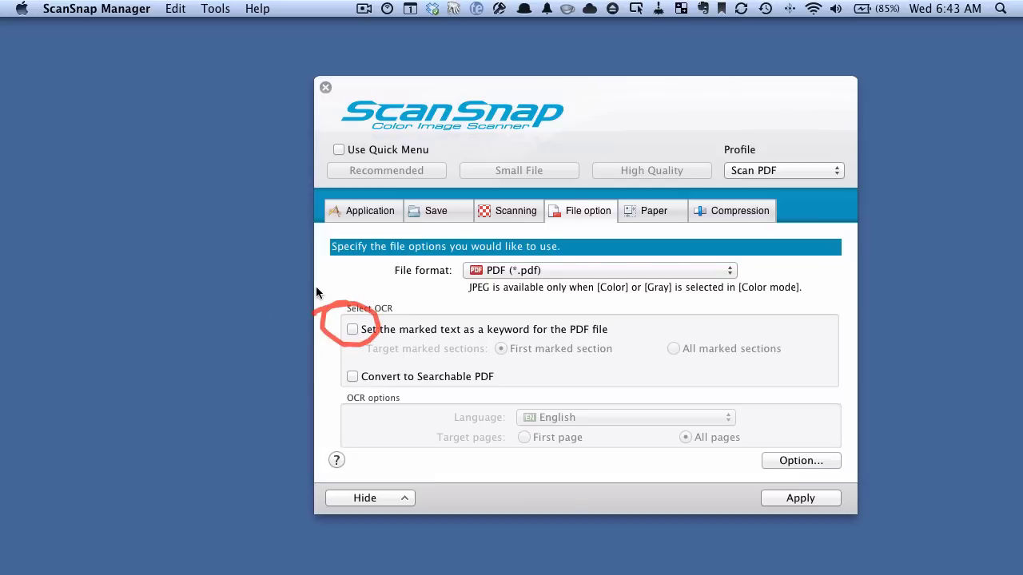
{"action": "left_click", "coordinate": [352, 329]}
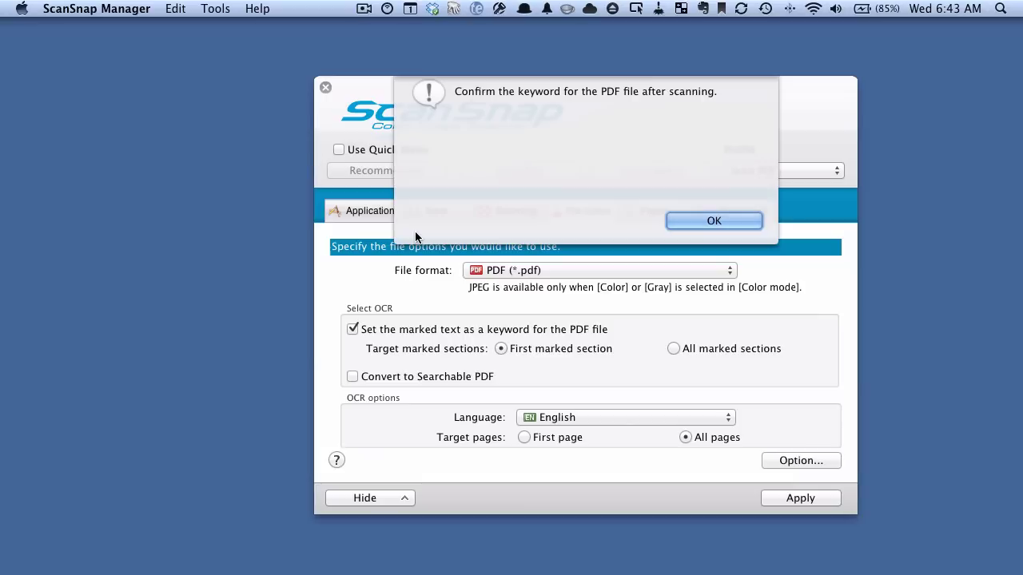
{"action": "left_click", "coordinate": [748, 221]}
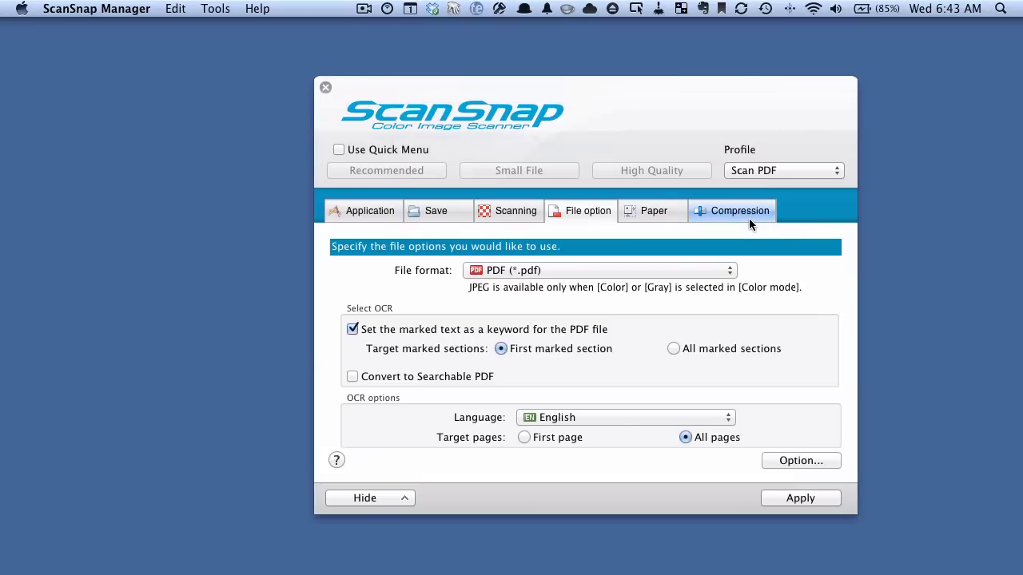
{"action": "mouse_move", "coordinate": [572, 317]}
{"action": "left_mouse_down"}
{"action": "mouse_move", "coordinate": [496, 374]}
{"action": "mouse_move", "coordinate": [592, 318]}
{"action": "left_mouse_up"}
{"action": "mouse_move", "coordinate": [791, 315]}
{"action": "left_mouse_down"}
{"action": "mouse_move", "coordinate": [812, 351]}
{"action": "mouse_move", "coordinate": [803, 322]}
{"action": "left_mouse_up"}
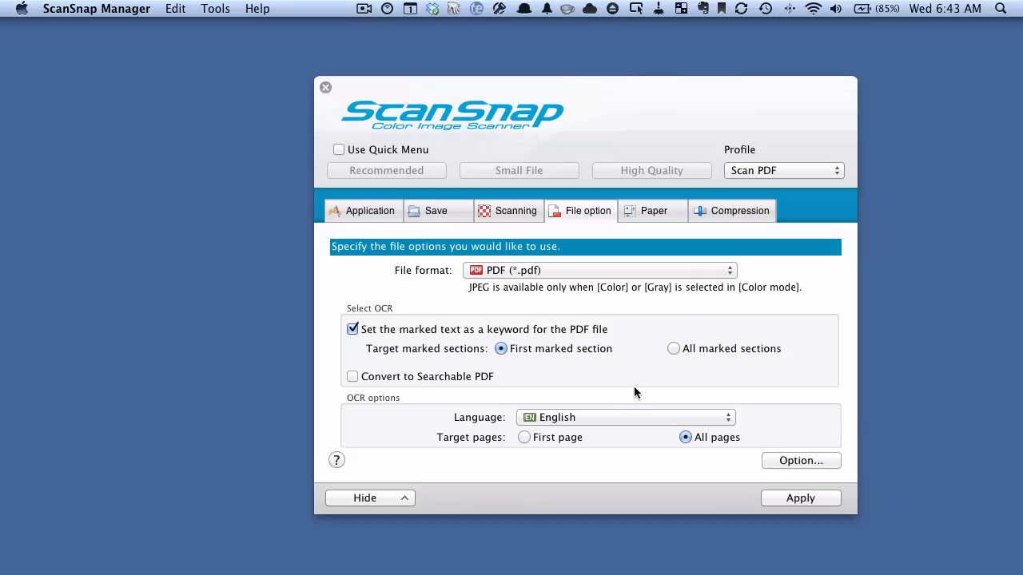
{"action": "left_click", "coordinate": [776, 497]}
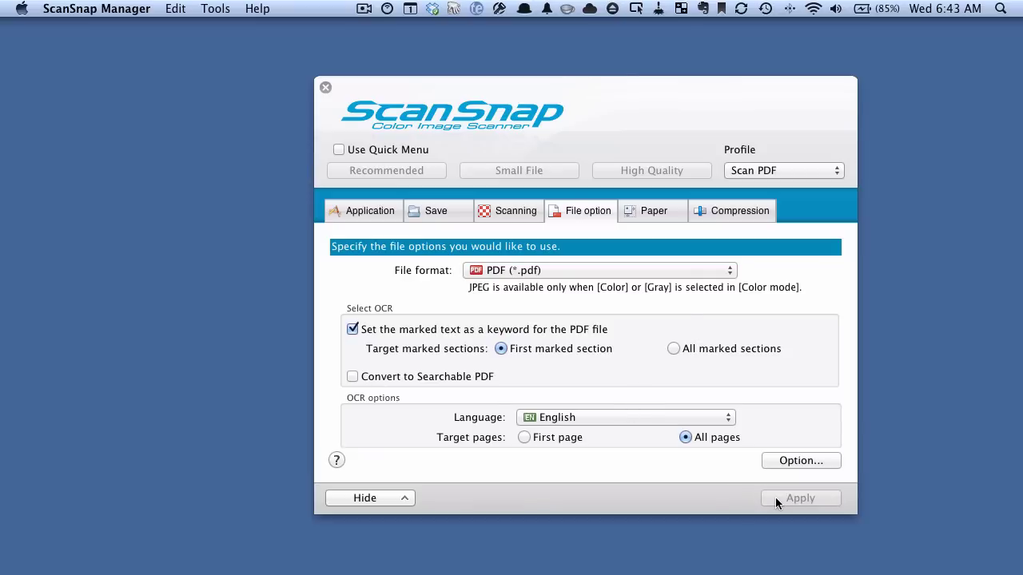
Step: Close the ScanSnap Manager scan settings window to return to the desktop
{"action": "left_click", "coordinate": [326, 88]}
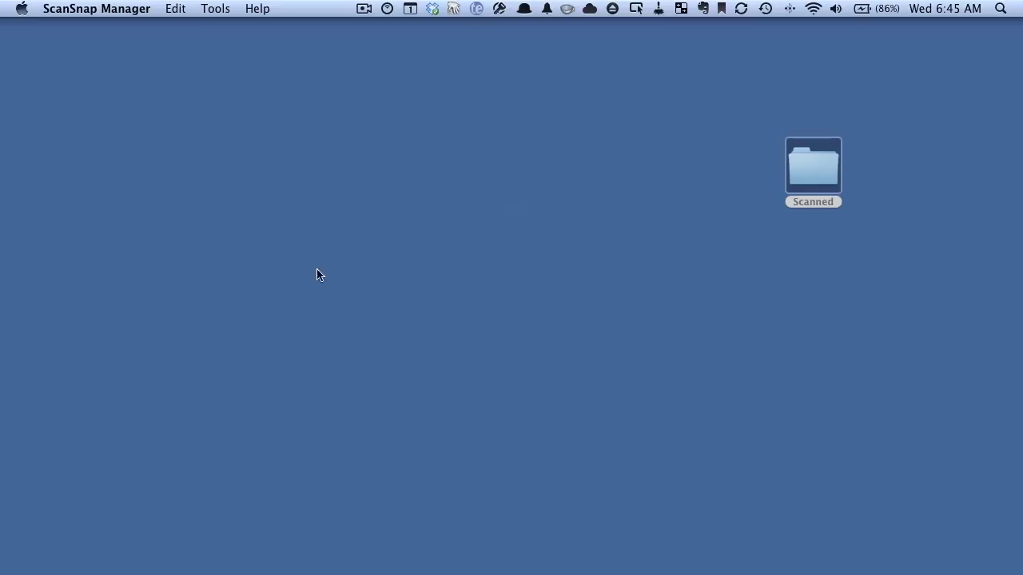
Step: Open the Scanned folder and view 2012_02_01_06_45_17.pdf in Preview
{"action": "double_click", "coordinate": [815, 167]}
{"action": "left_click_drag", "start_coordinate": [520, 28], "coordinate": [396, 87]}
{"action": "double_click", "coordinate": [347, 159]}
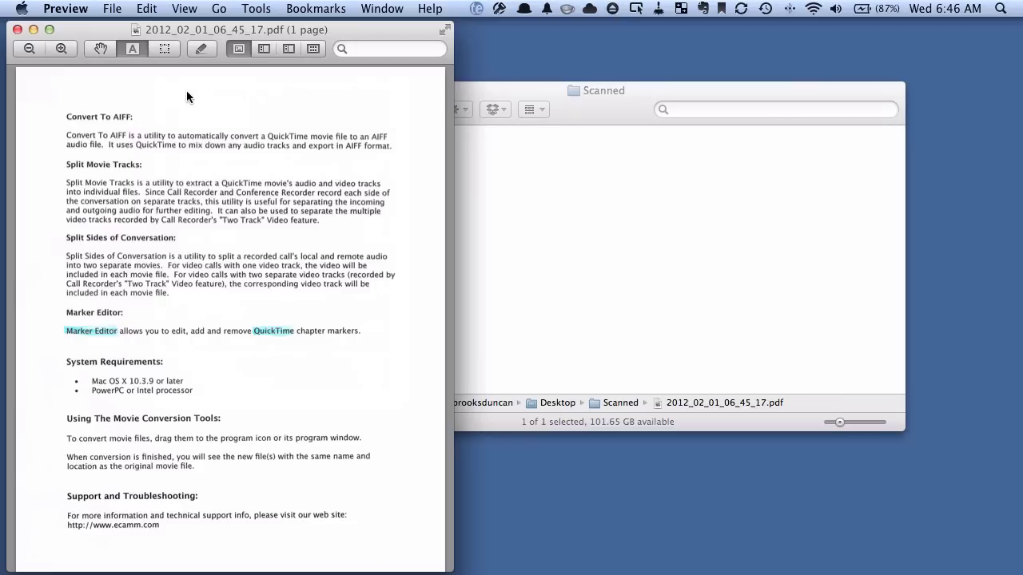
Step: Show the PDF's Keywords inspector, confirming it lists only Marker Editor
{"action": "left_click", "coordinate": [253, 9]}
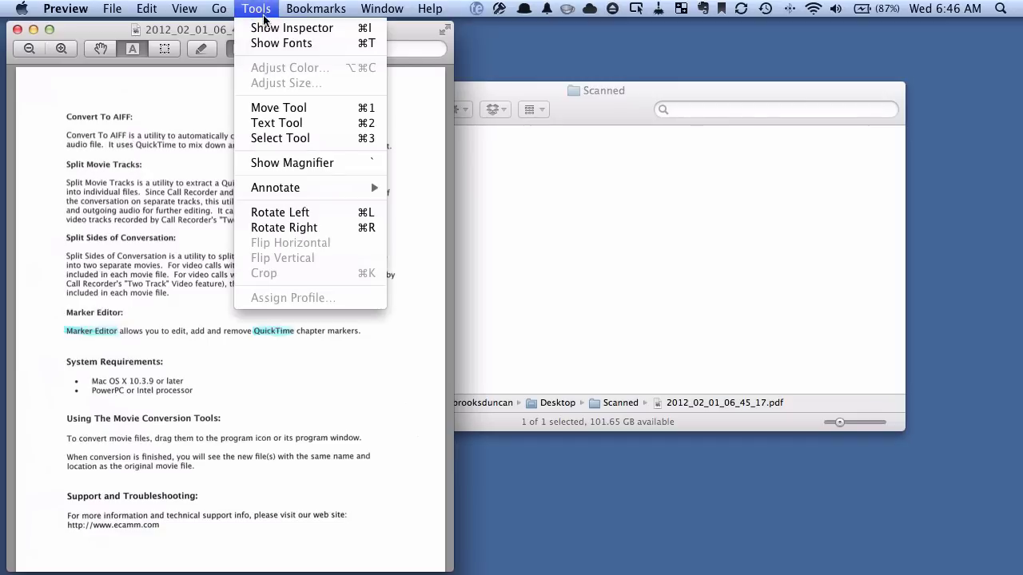
{"action": "left_click", "coordinate": [332, 28]}
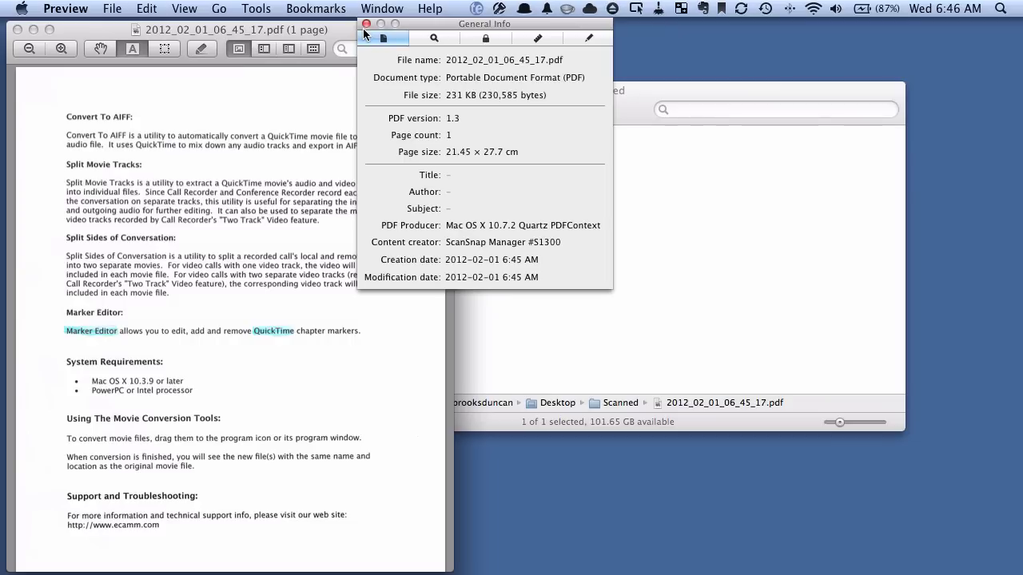
{"action": "left_click_drag", "start_coordinate": [729, 289], "coordinate": [737, 327]}
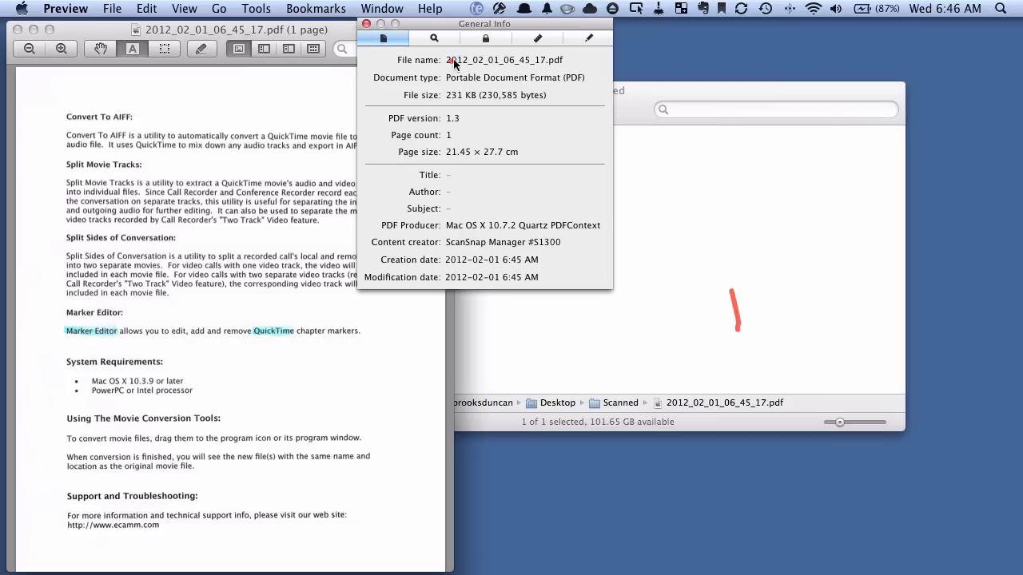
{"action": "mouse_move", "coordinate": [449, 22]}
{"action": "left_mouse_down"}
{"action": "mouse_move", "coordinate": [391, 41]}
{"action": "mouse_move", "coordinate": [476, 49]}
{"action": "mouse_move", "coordinate": [438, 39]}
{"action": "left_mouse_up"}
{"action": "left_click", "coordinate": [436, 38]}
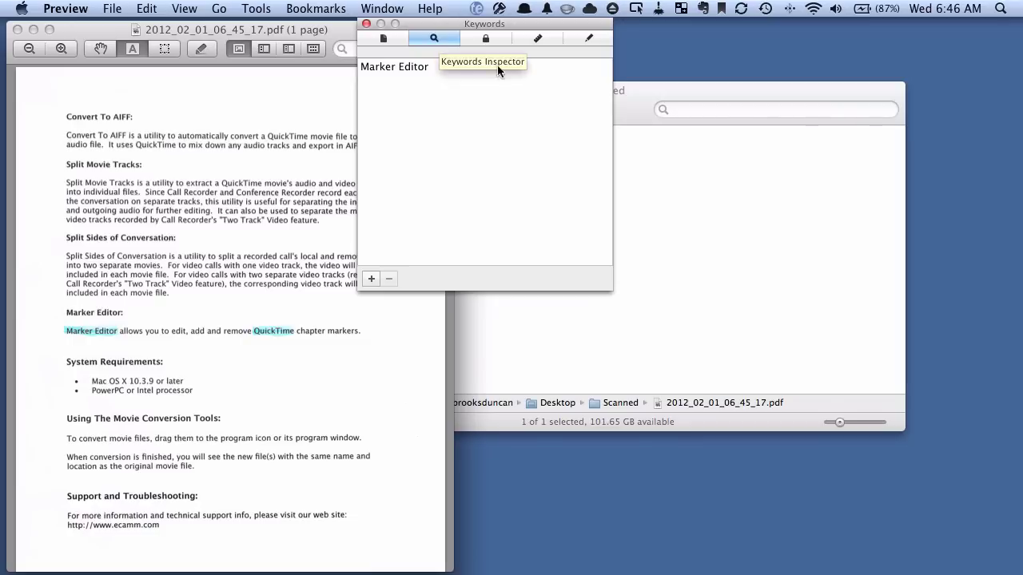
{"action": "mouse_move", "coordinate": [430, 56]}
{"action": "left_mouse_down"}
{"action": "mouse_move", "coordinate": [352, 80]}
{"action": "mouse_move", "coordinate": [438, 64]}
{"action": "mouse_move", "coordinate": [383, 57]}
{"action": "left_mouse_up"}
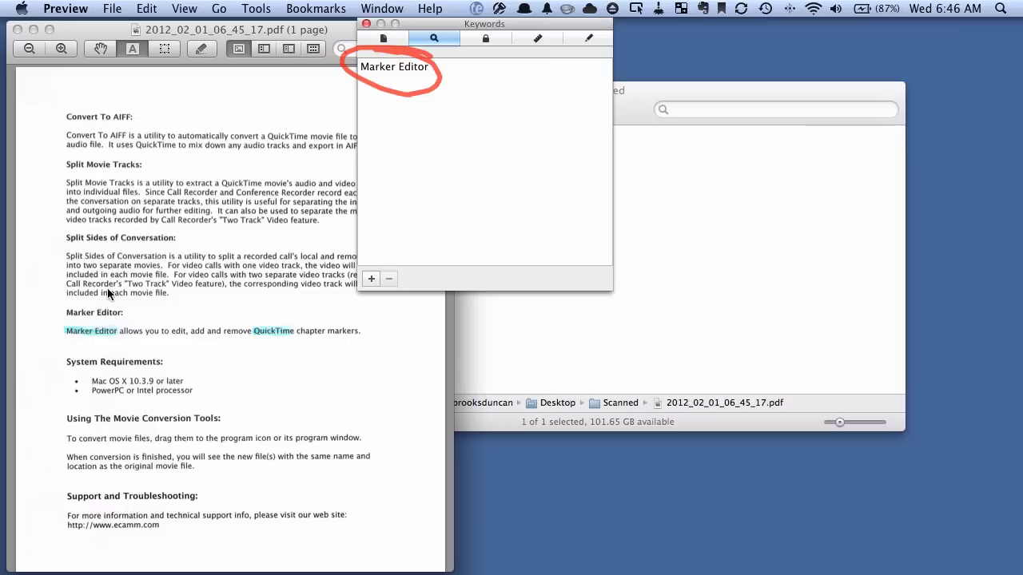
{"action": "mouse_move", "coordinate": [76, 294]}
{"action": "left_mouse_down"}
{"action": "mouse_move", "coordinate": [130, 344]}
{"action": "mouse_move", "coordinate": [109, 308]}
{"action": "left_mouse_up"}
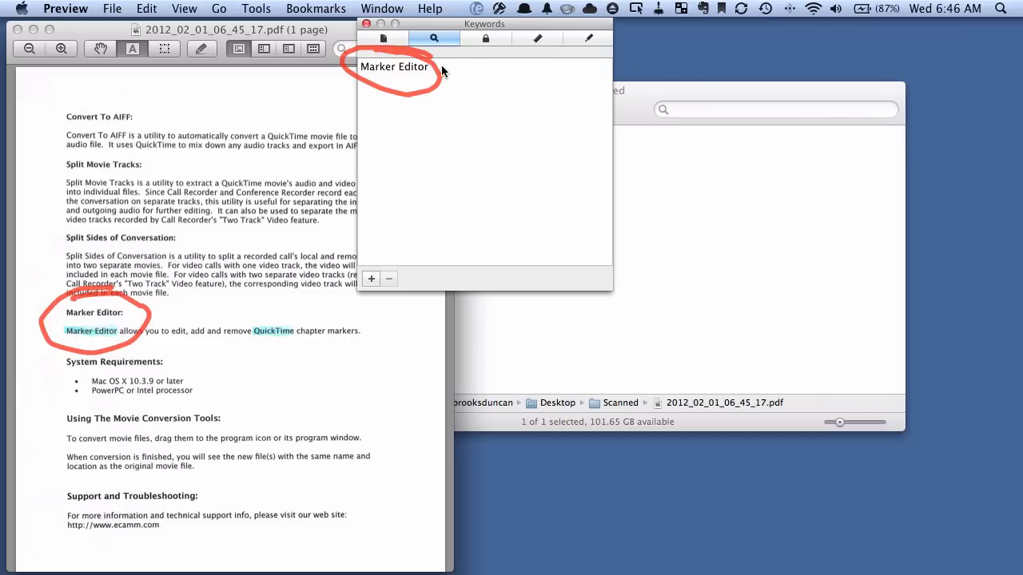
{"action": "mouse_move", "coordinate": [372, 149]}
{"action": "left_mouse_down"}
{"action": "mouse_move", "coordinate": [374, 162]}
{"action": "mouse_move", "coordinate": [391, 101]}
{"action": "left_mouse_up"}
Step: Close the Keywords inspector and select all text in the document
{"action": "key", "text": "Escape"}
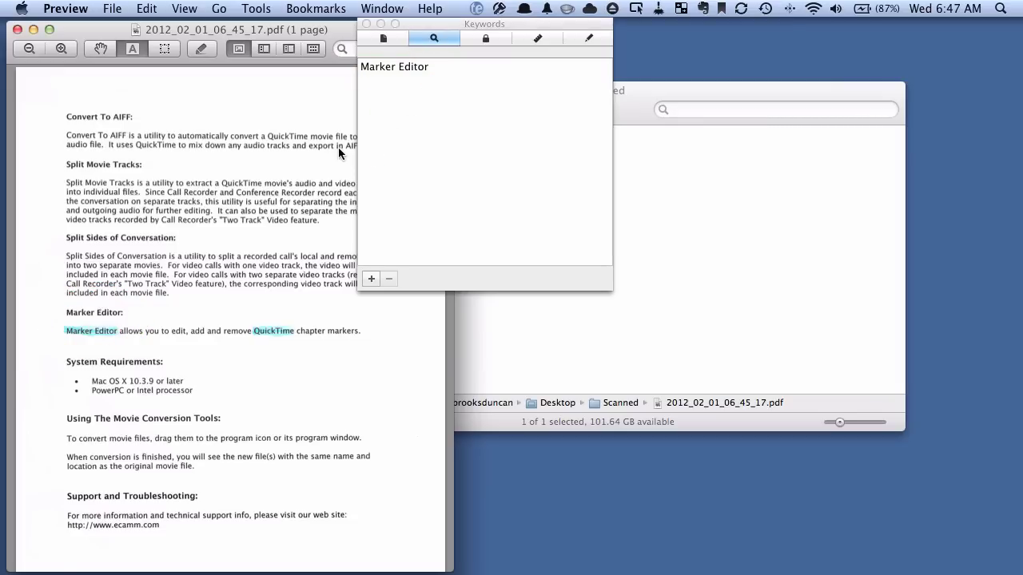
{"action": "left_click", "coordinate": [366, 24]}
{"action": "key", "text": "super+a"}
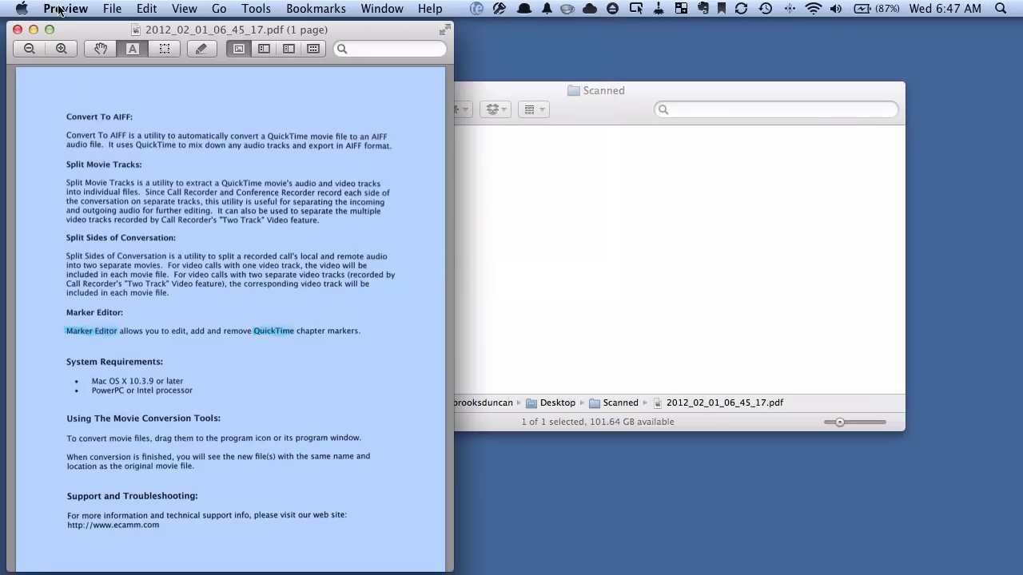
Step: Close the PDF and search Spotlight for 'keyword:marker editor' to find the scanned PDF
{"action": "left_click", "coordinate": [18, 29]}
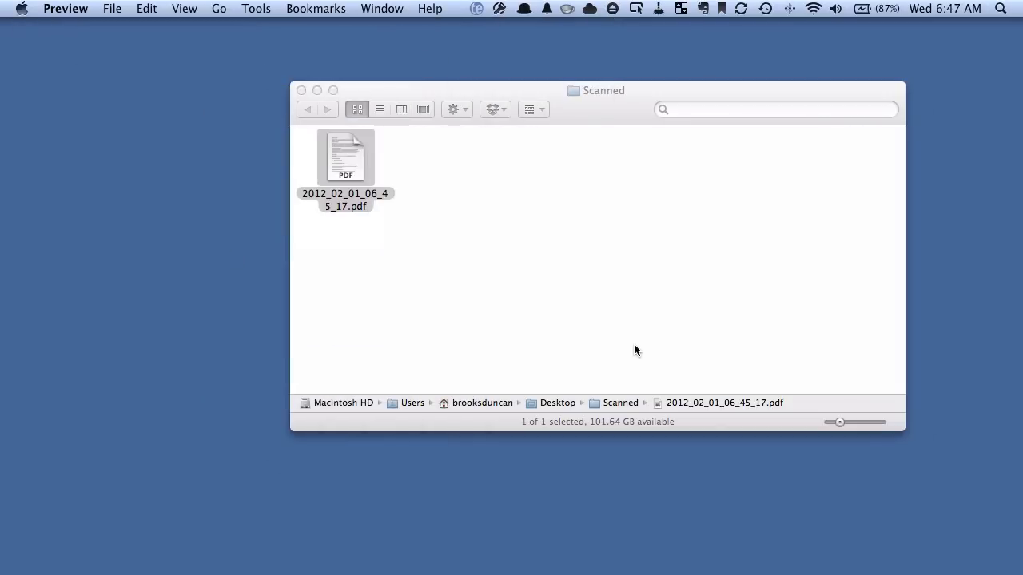
{"action": "left_click", "coordinate": [1000, 8]}
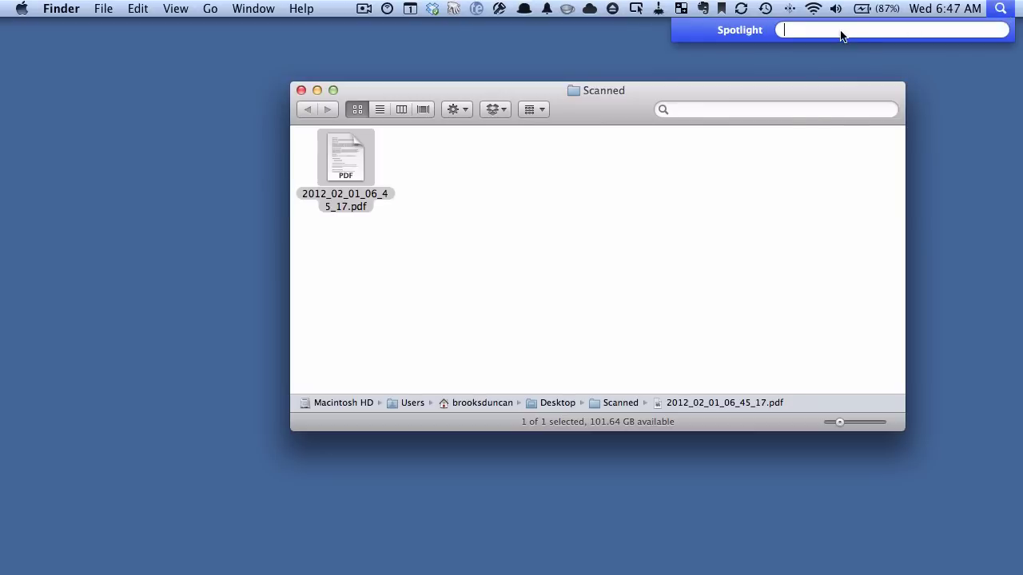
{"action": "type", "text": "keyword:"}
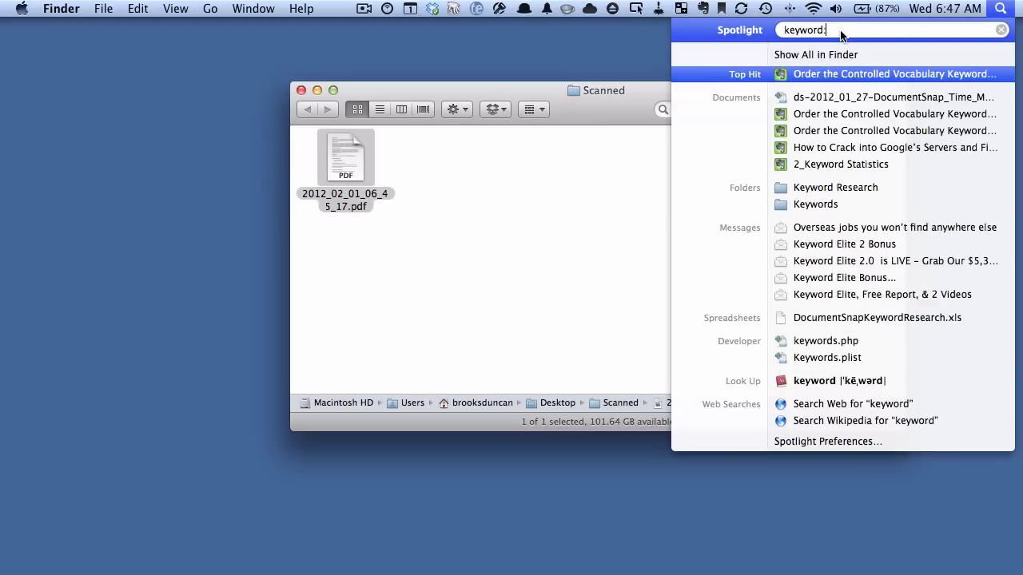
{"action": "type", "text": "marker editor"}
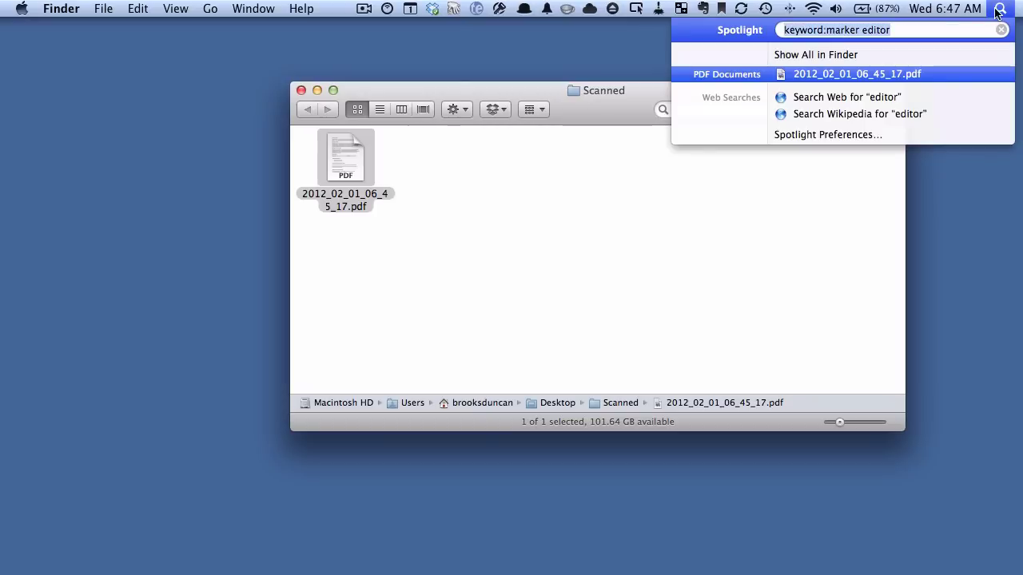
{"action": "mouse_move", "coordinate": [939, 76]}
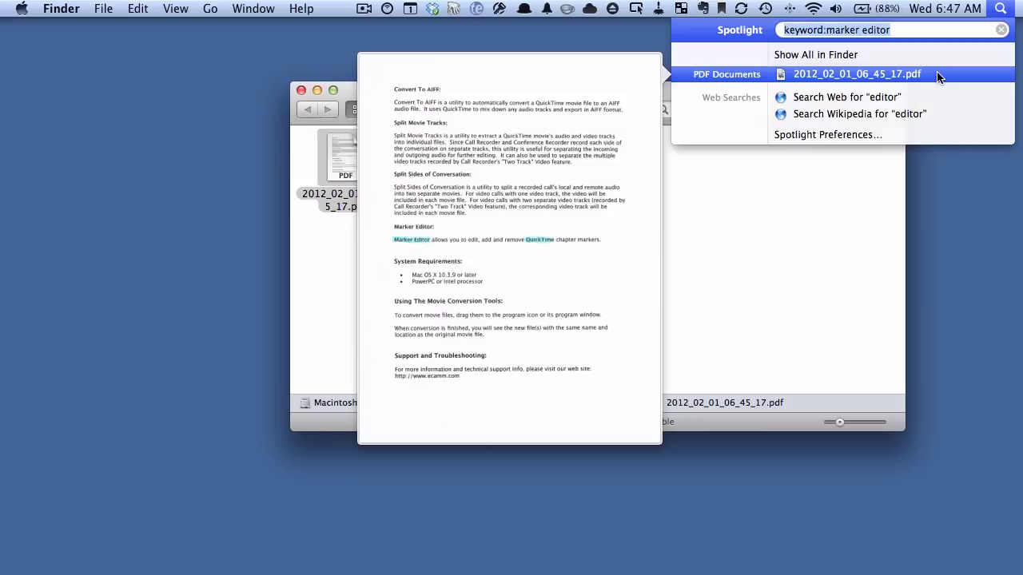
Step: Dismiss the Spotlight results and bring the Scanned folder window to the front
{"action": "key", "text": "Escape"}
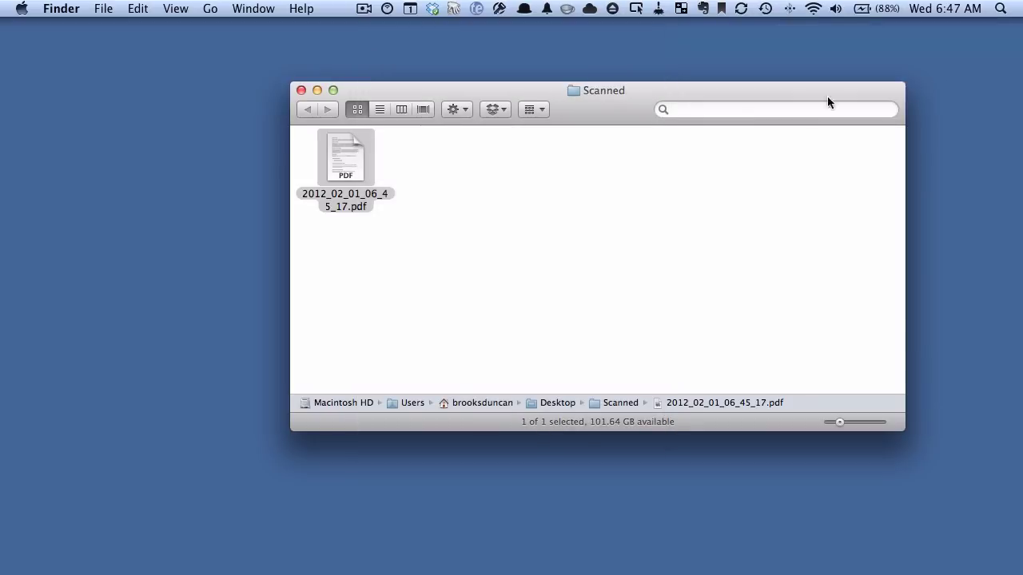
{"action": "mouse_move", "coordinate": [3, 213]}
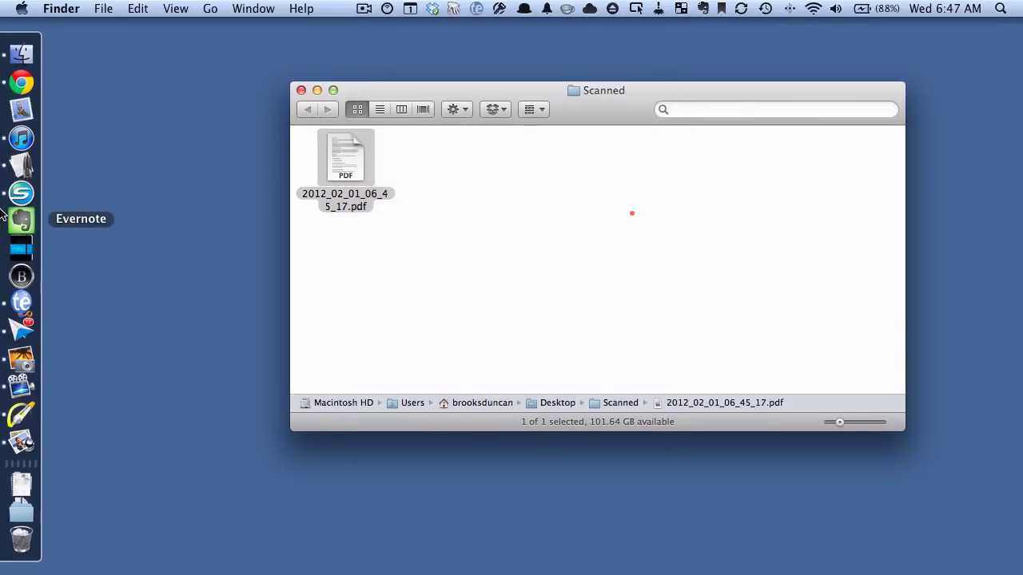
{"action": "left_click", "coordinate": [344, 169]}
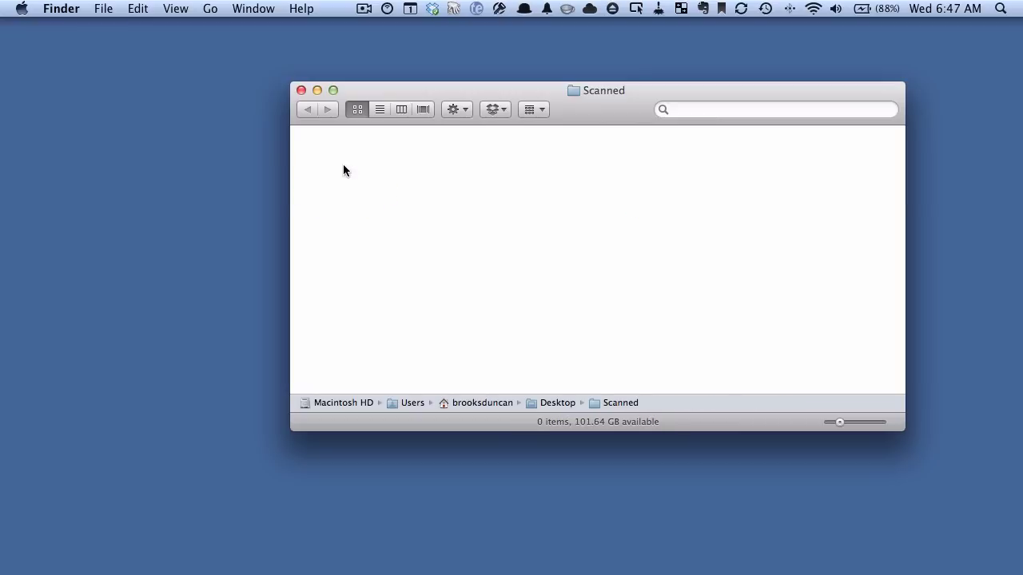
Step: In ScanSnap settings, take keywords from All marked sections, apply, and close the window
{"action": "right_click", "coordinate": [21, 193]}
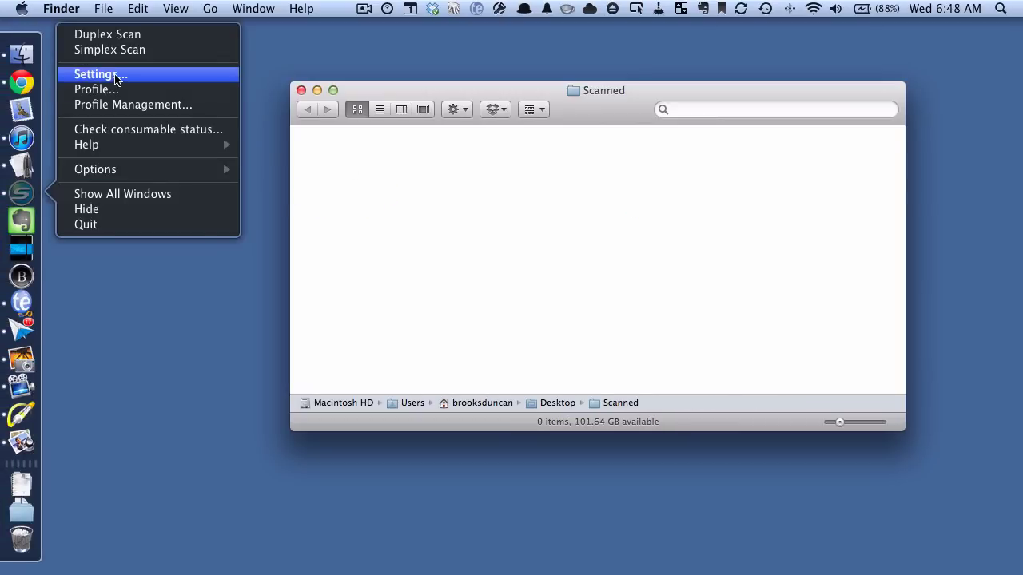
{"action": "left_click", "coordinate": [101, 74]}
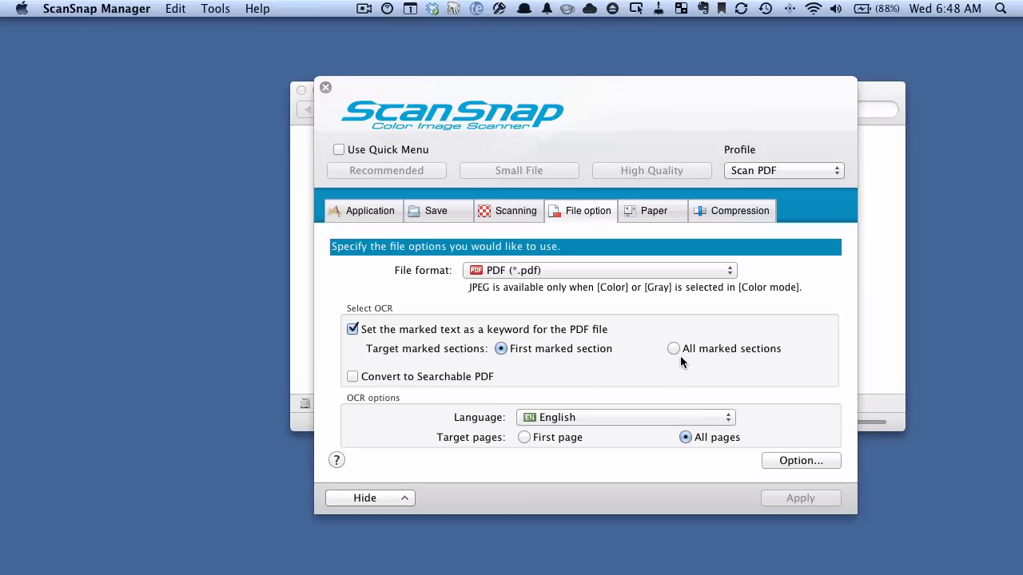
{"action": "left_click", "coordinate": [676, 350]}
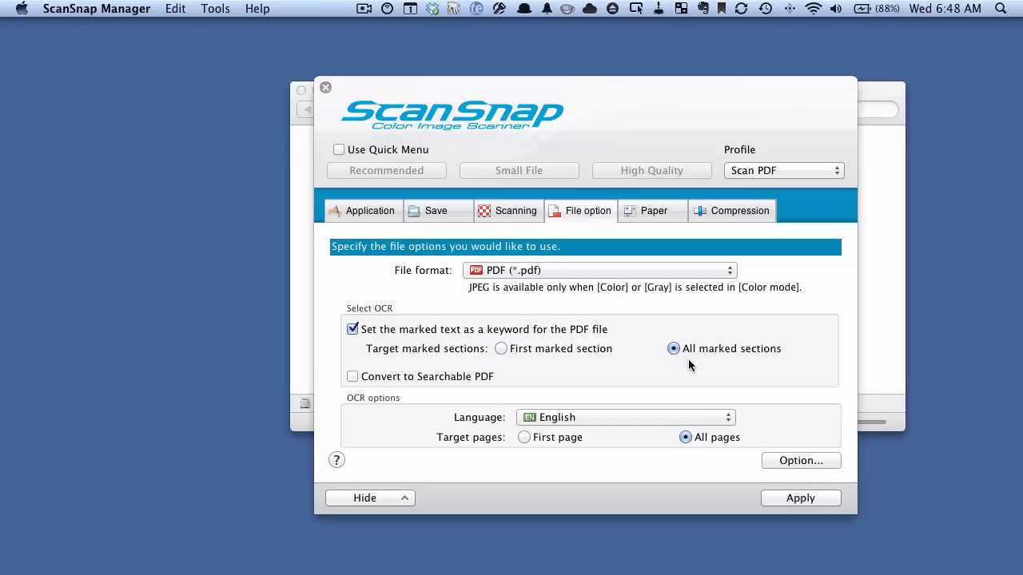
{"action": "left_click", "coordinate": [785, 501]}
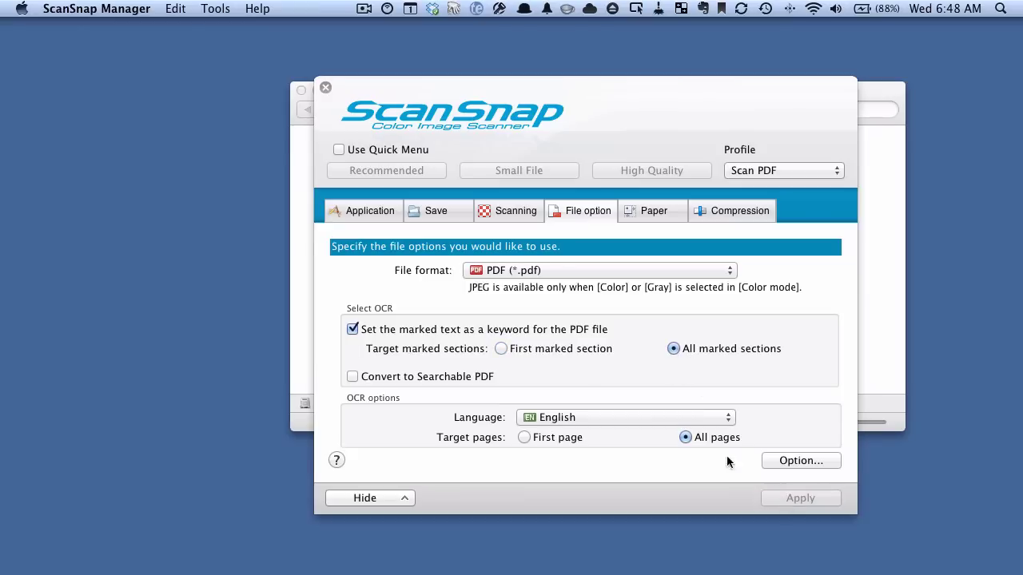
{"action": "left_click", "coordinate": [327, 87]}
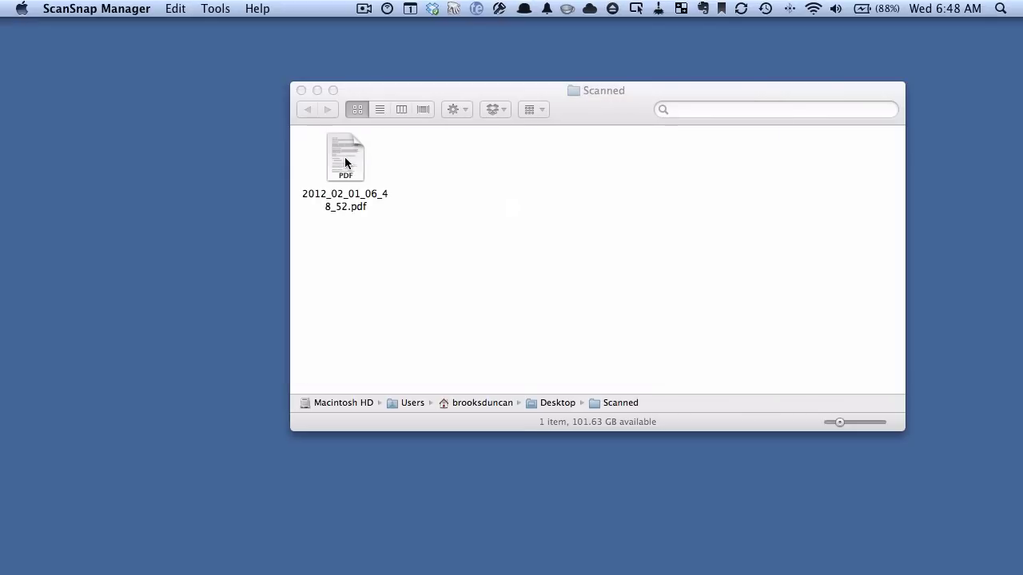
Step: Open 2012_02_01_06_48_52.pdf in Preview and show its keywords with Cmd+I
{"action": "double_click", "coordinate": [345, 157]}
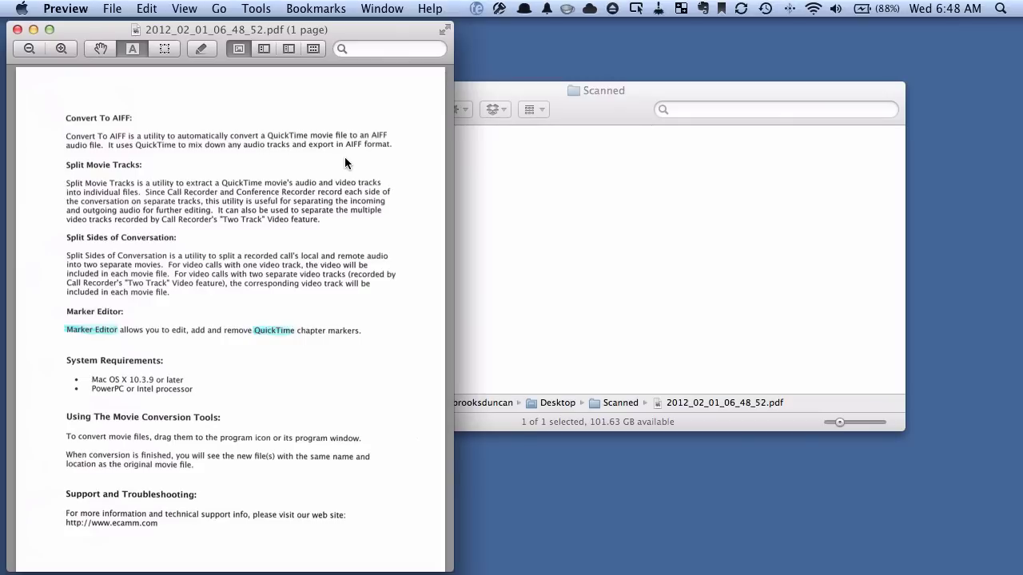
{"action": "key", "text": "super+i"}
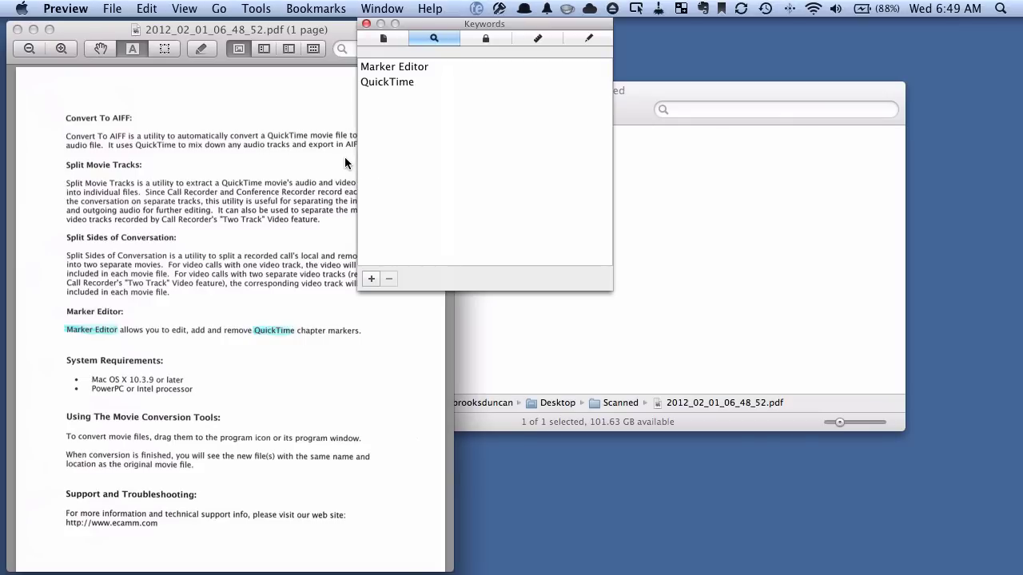